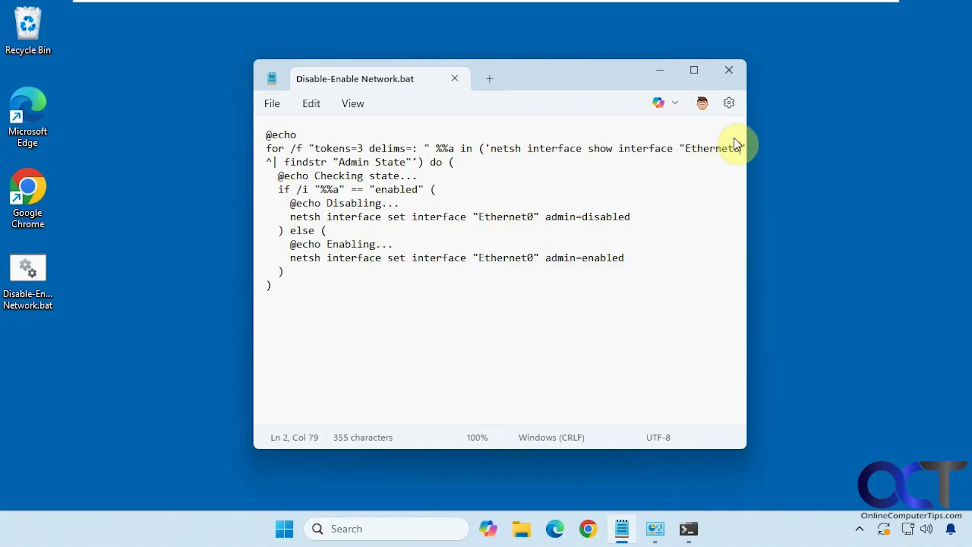
Highlight the adapter name Ethernet0 on line 2 and line 6 of the batch script.
left_click_drag(735, 144, 685, 147)
left_click_drag(534, 217, 480, 219)
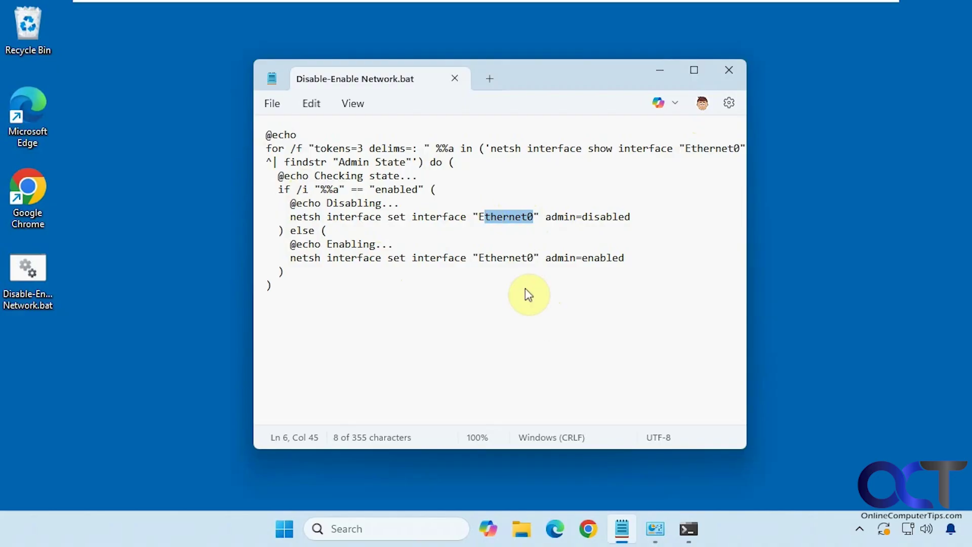
Confirm the adapter is named Ethernet0 in Network Connections and the ipconfig output.
left_click(657, 529)
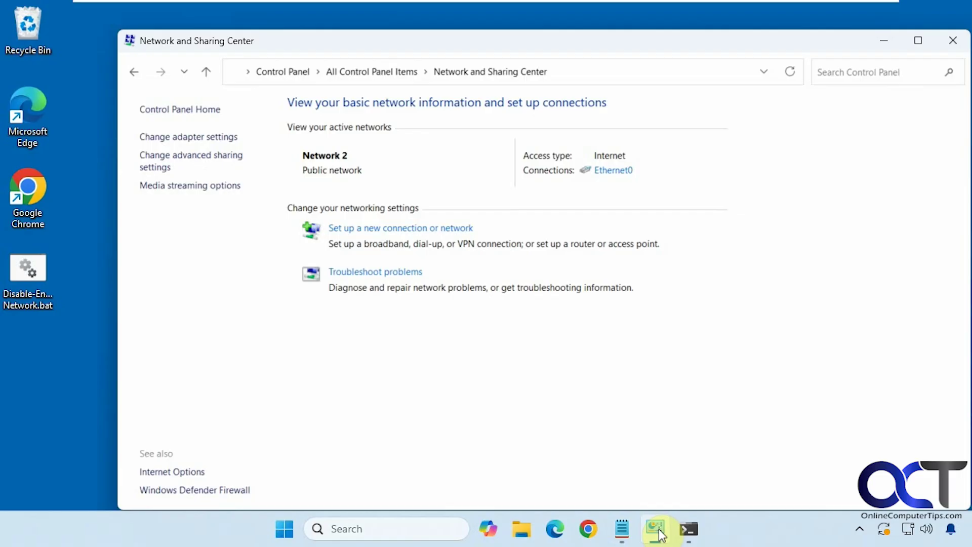
left_click(211, 139)
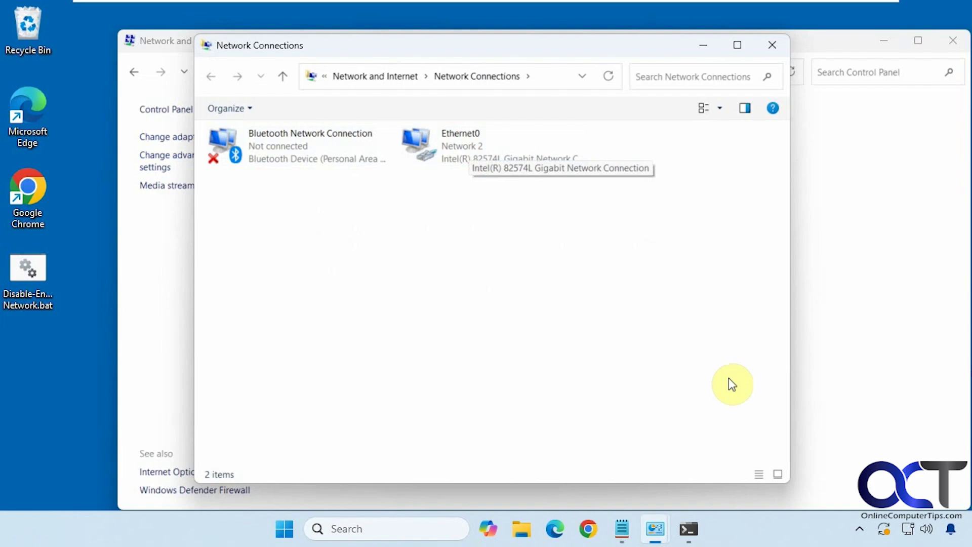
left_click(689, 529)
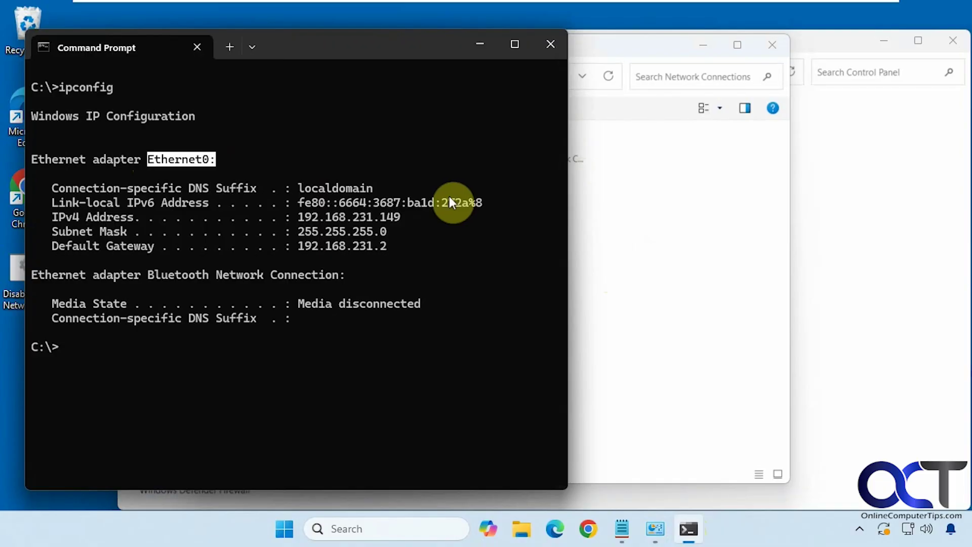
left_click(481, 48)
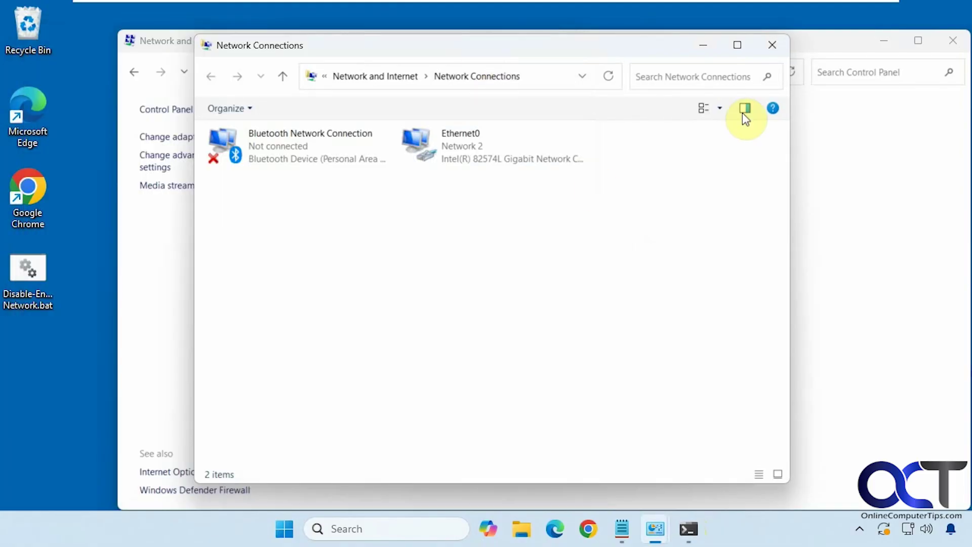
left_click(703, 47)
left_click(622, 528)
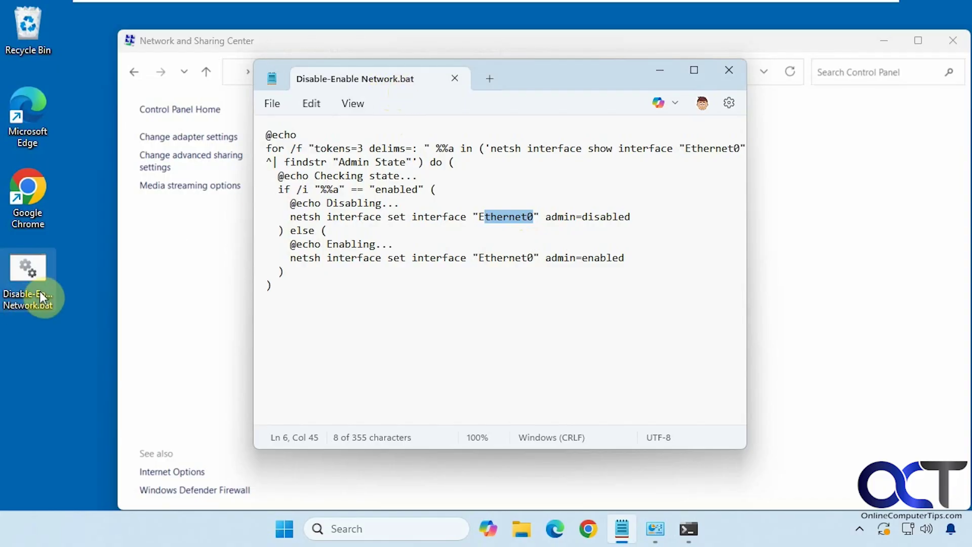
left_click(660, 71)
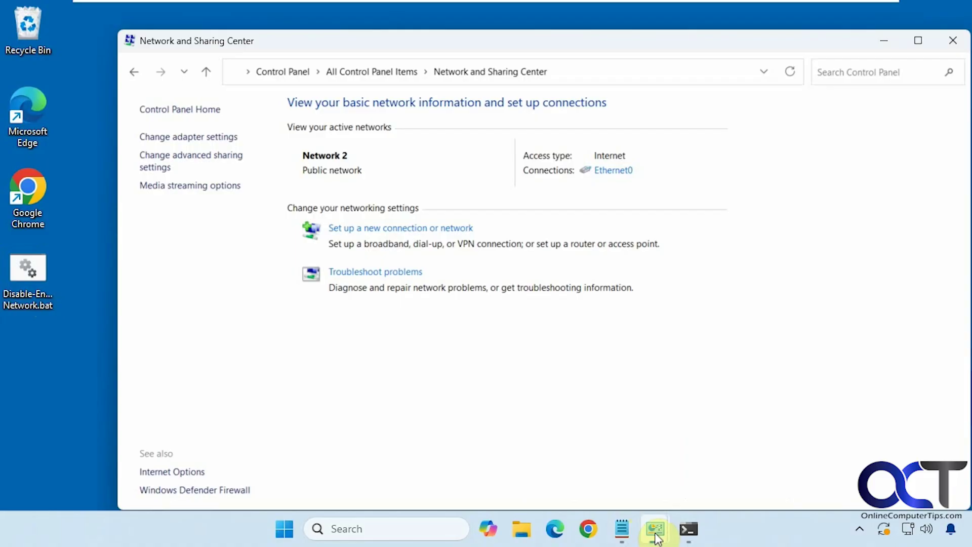
mouse_move(657, 538)
left_click(708, 484)
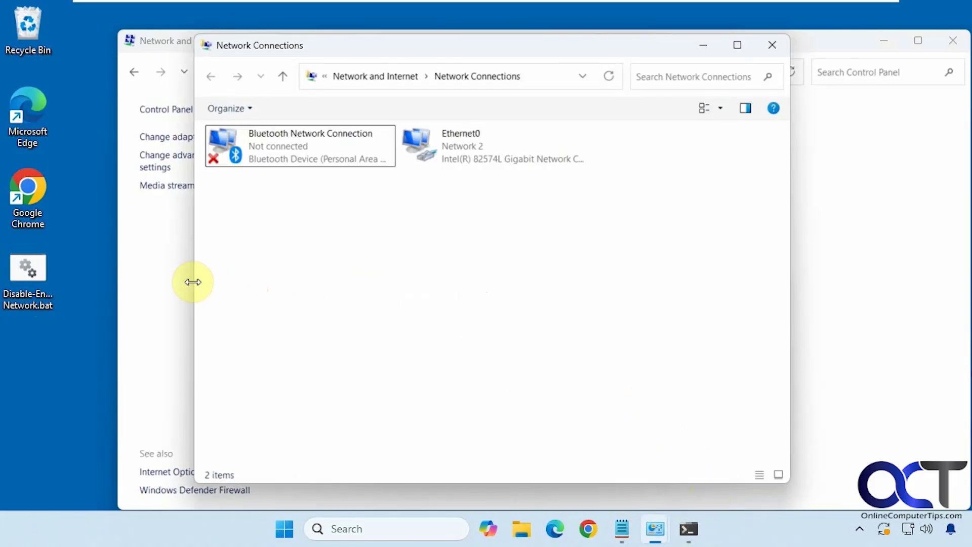
Run Disable-Enable Network.bat as administrator to turn Ethernet0 off and back on.
right_click(19, 284)
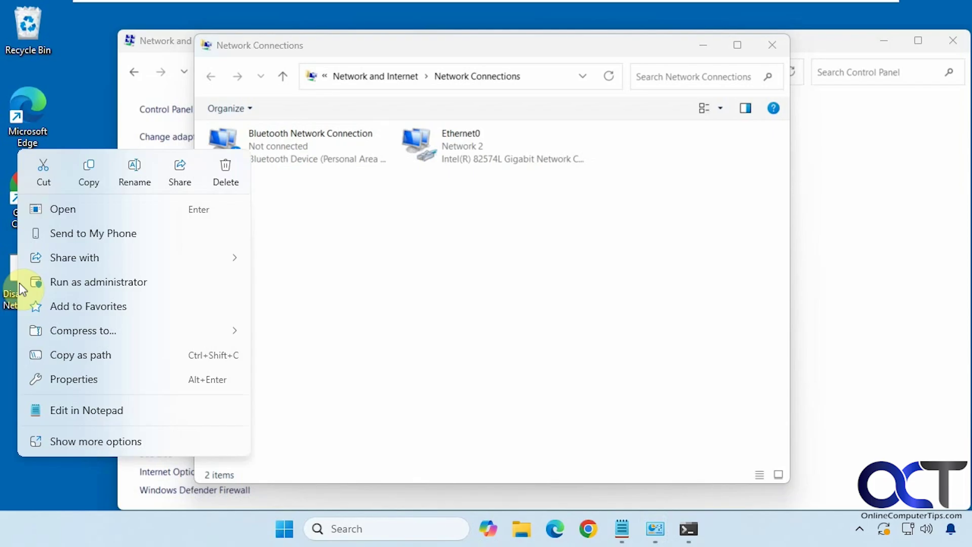
left_click(56, 280)
left_click(434, 382)
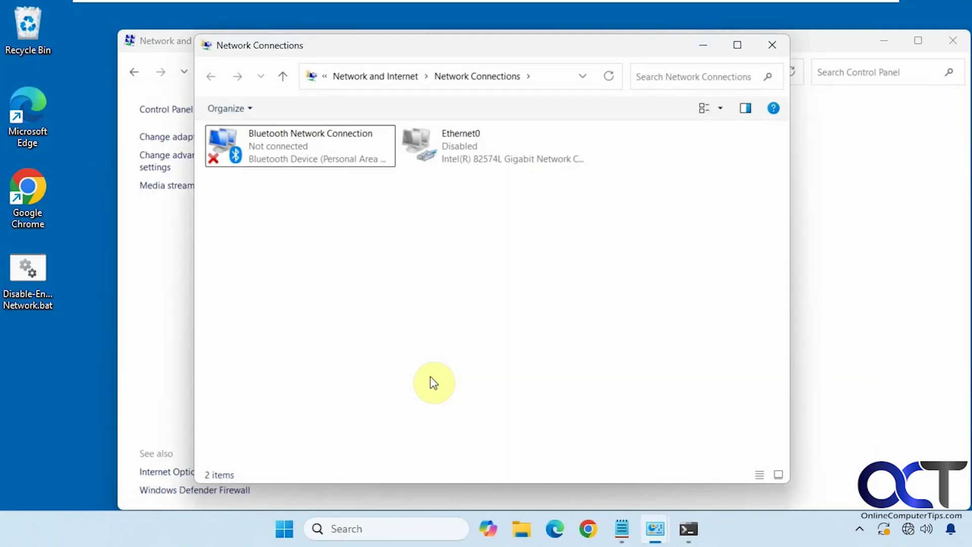
right_click(45, 282)
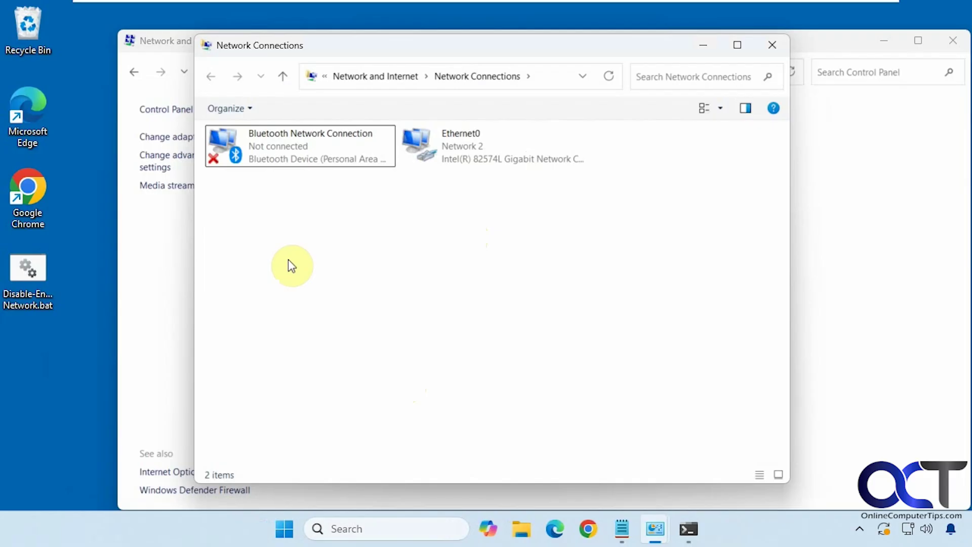
Create a desktop shortcut to Disable-Enable Network.bat using Copy and Paste shortcut.
right_click(40, 285)
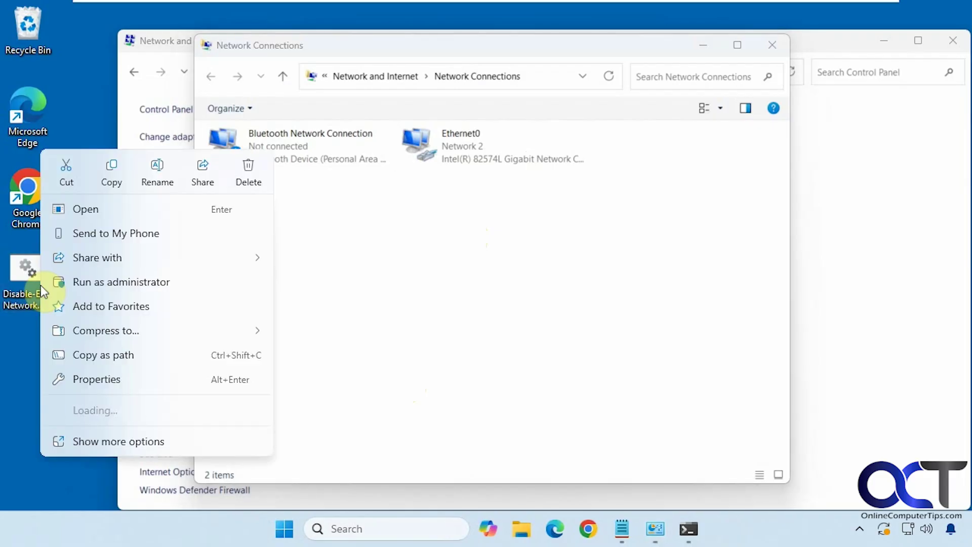
left_click(97, 182)
right_click(49, 364)
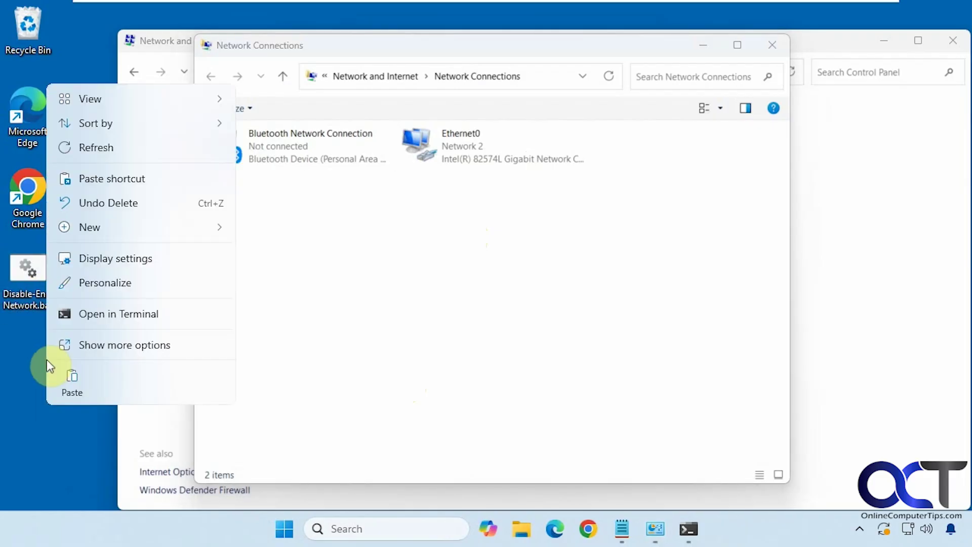
left_click(108, 181)
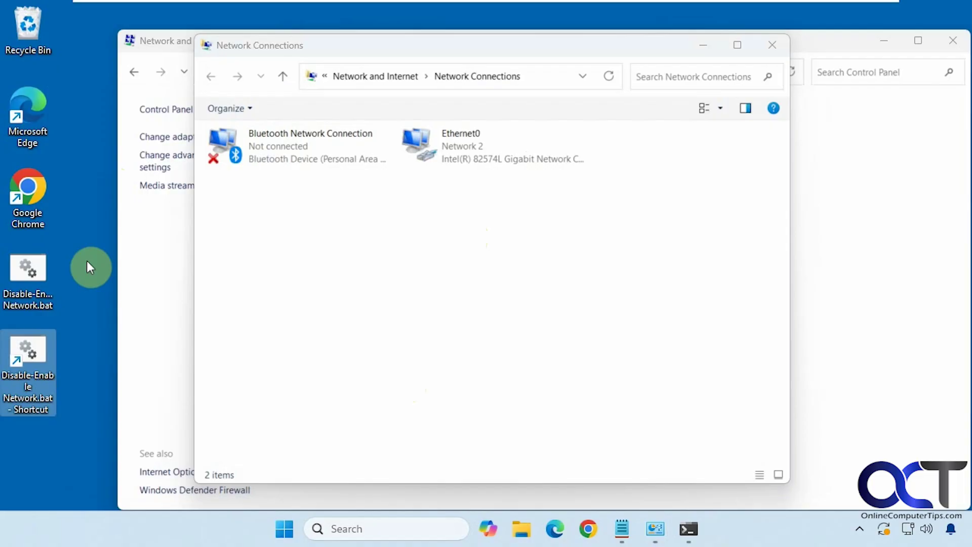
Turn on Run as administrator in the shortcut's Advanced Properties and confirm both dialogs.
right_click(32, 360)
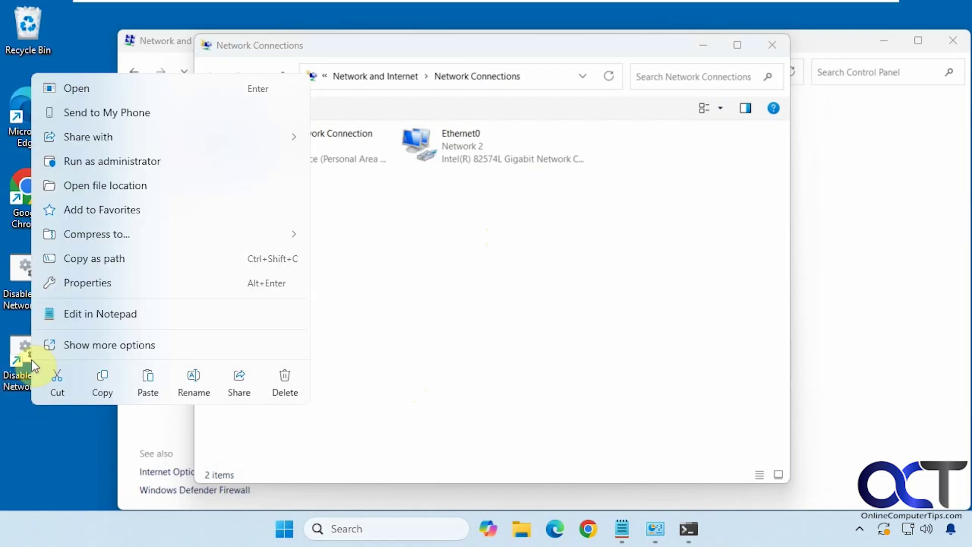
left_click(86, 278)
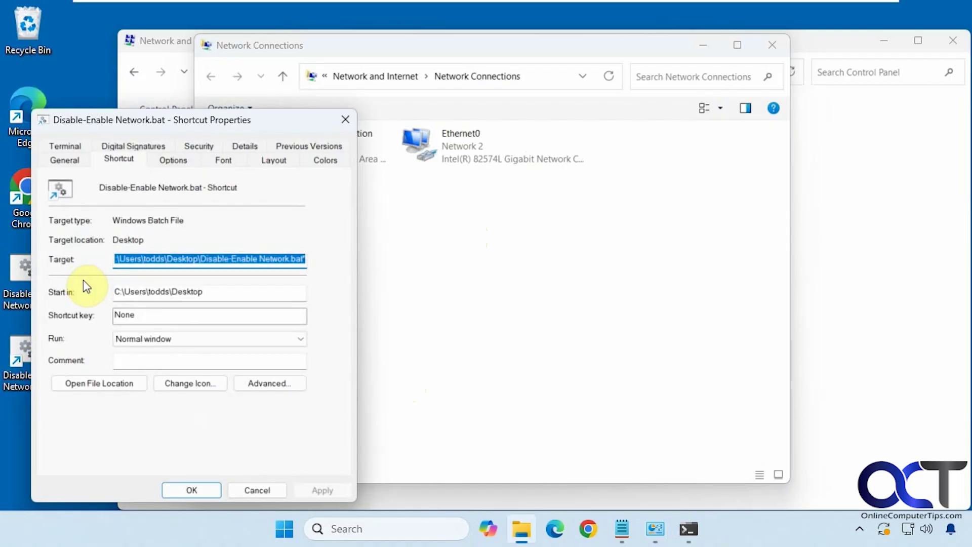
left_click(267, 384)
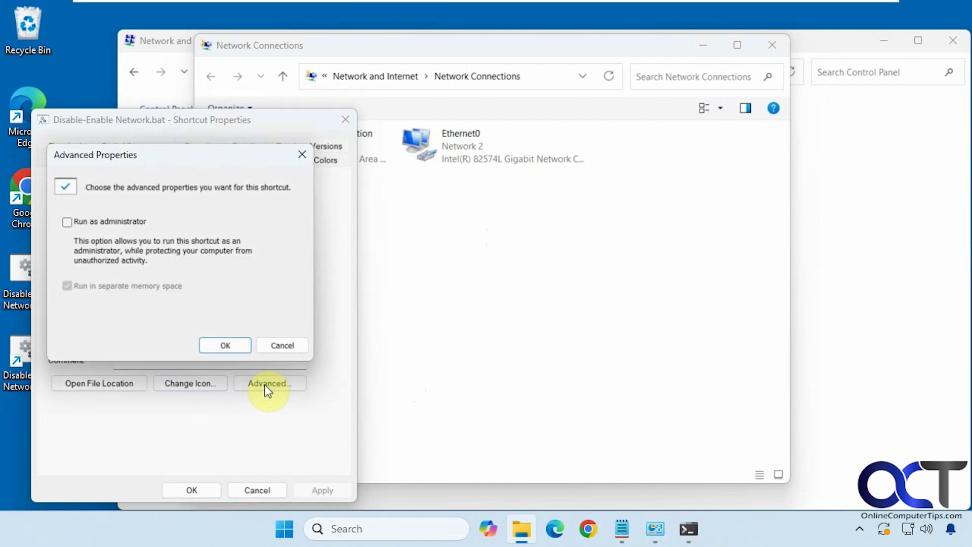
left_click(67, 222)
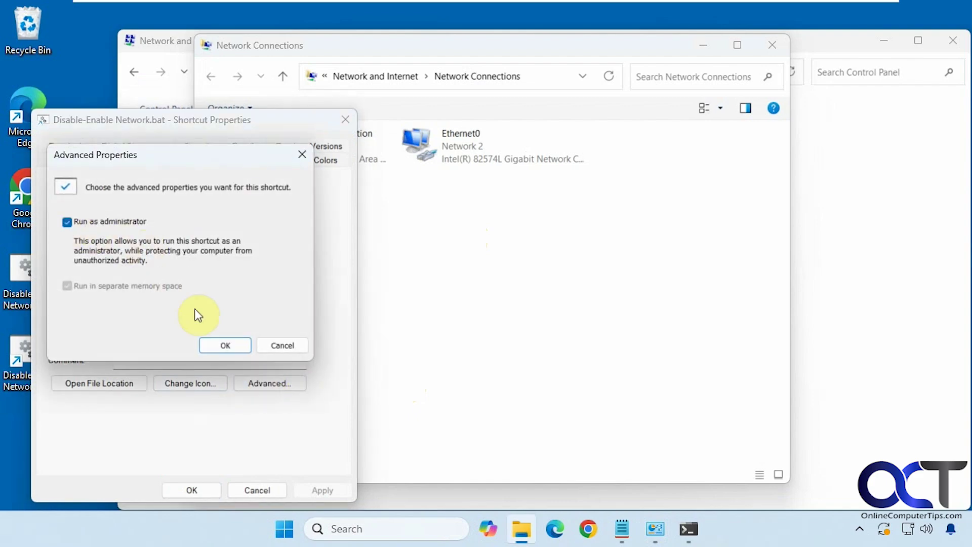
left_click(221, 345)
left_click(193, 489)
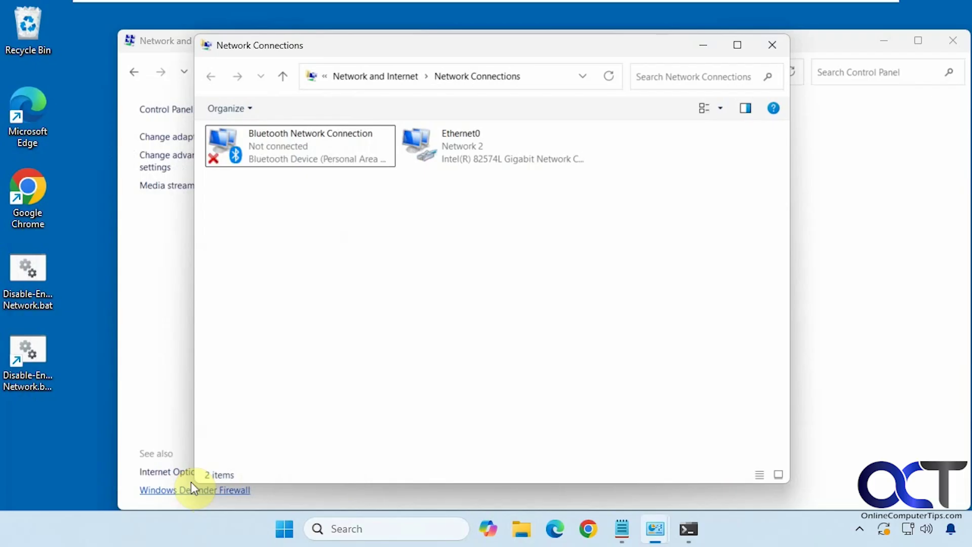
Change the Disable-Enable Network.bat shortcut's icon to the red X from SHELL32.
right_click(35, 372)
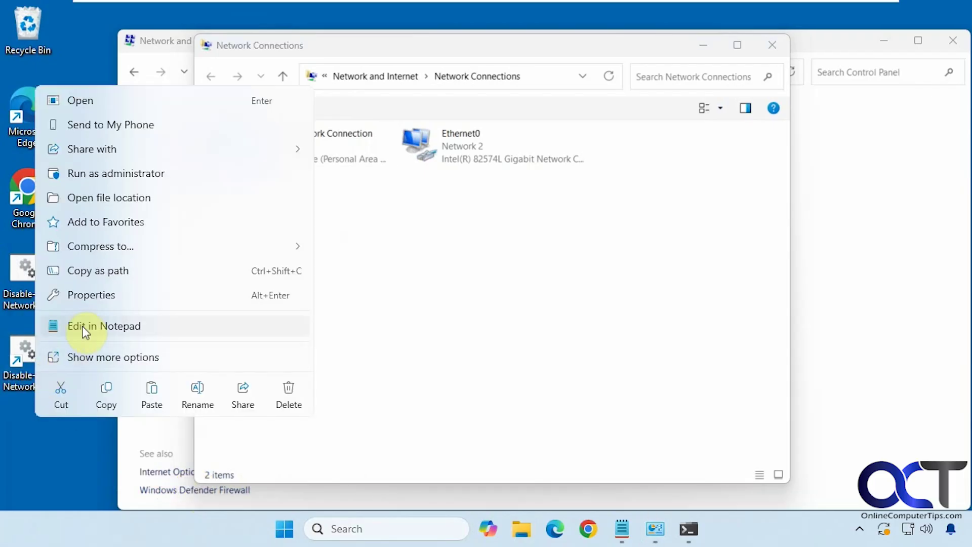
left_click(81, 295)
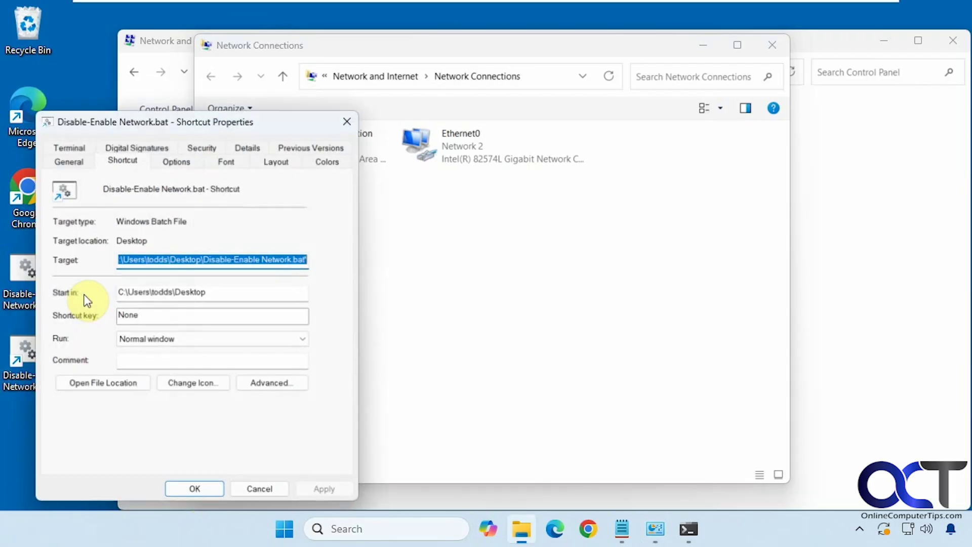
left_click(185, 384)
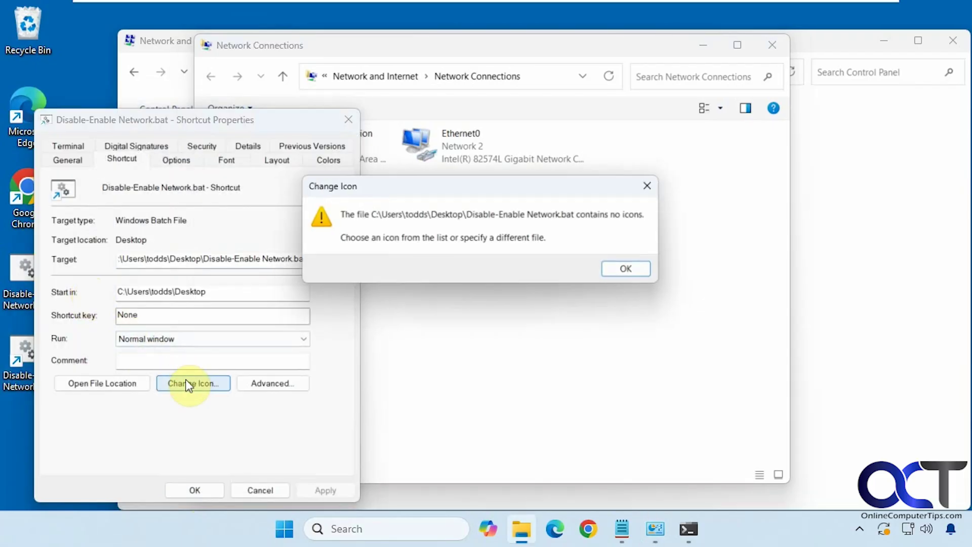
left_click(622, 274)
left_click_drag(114, 398, 168, 399)
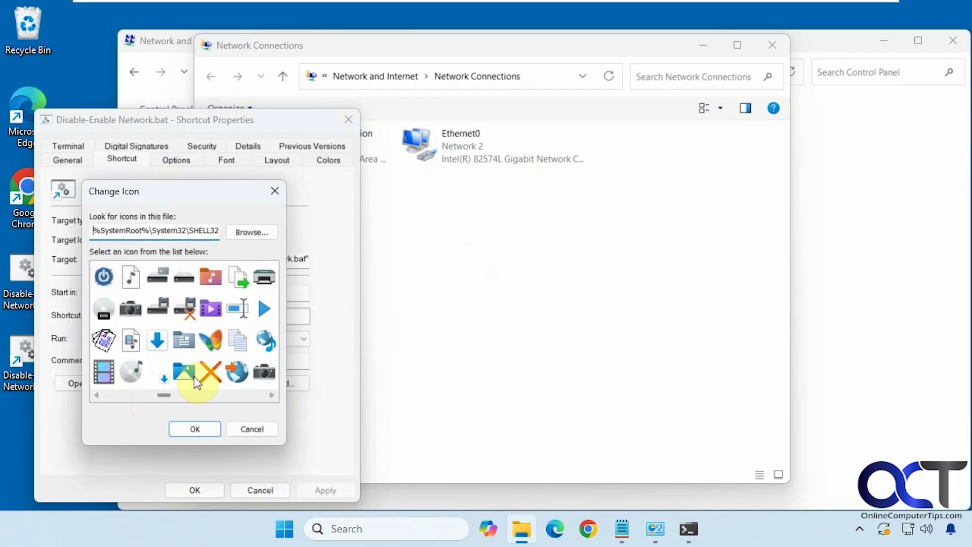
left_click(209, 370)
left_click(195, 429)
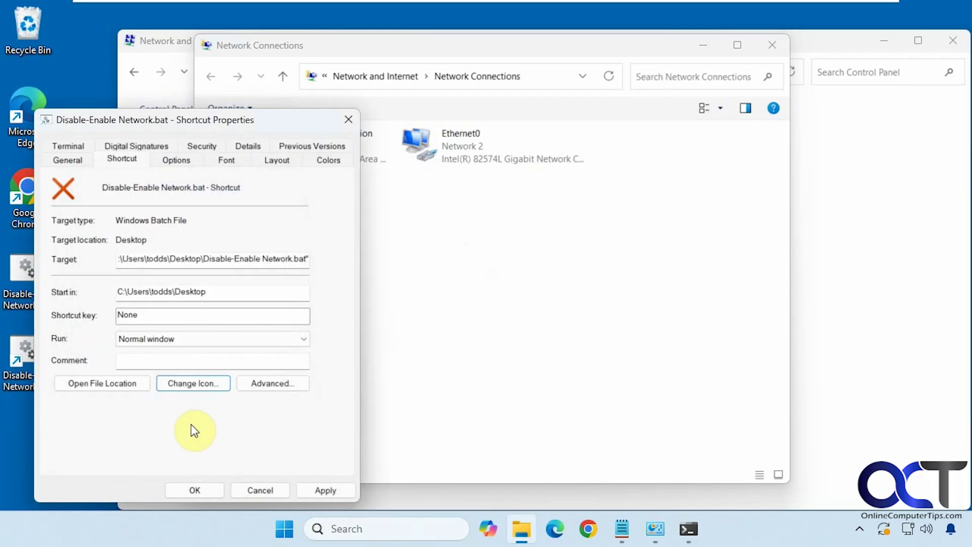
Apply the red X icon, then run the shortcut and approve UAC to disable Ethernet0.
left_click(207, 491)
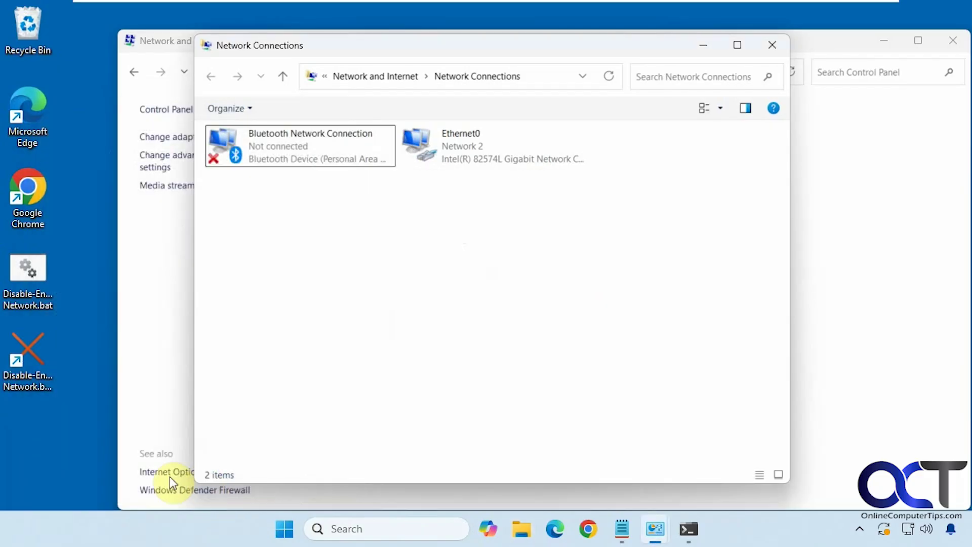
left_click(36, 373)
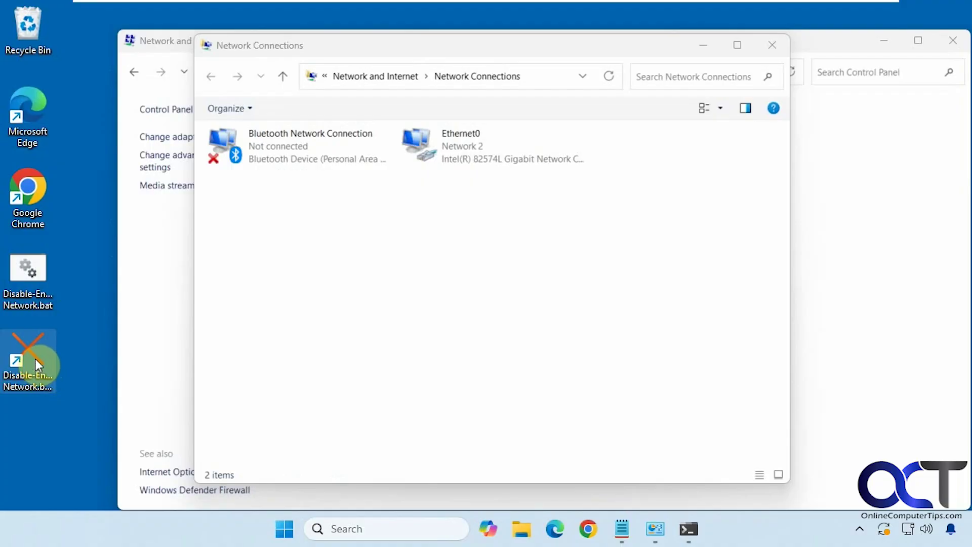
double_click(35, 361)
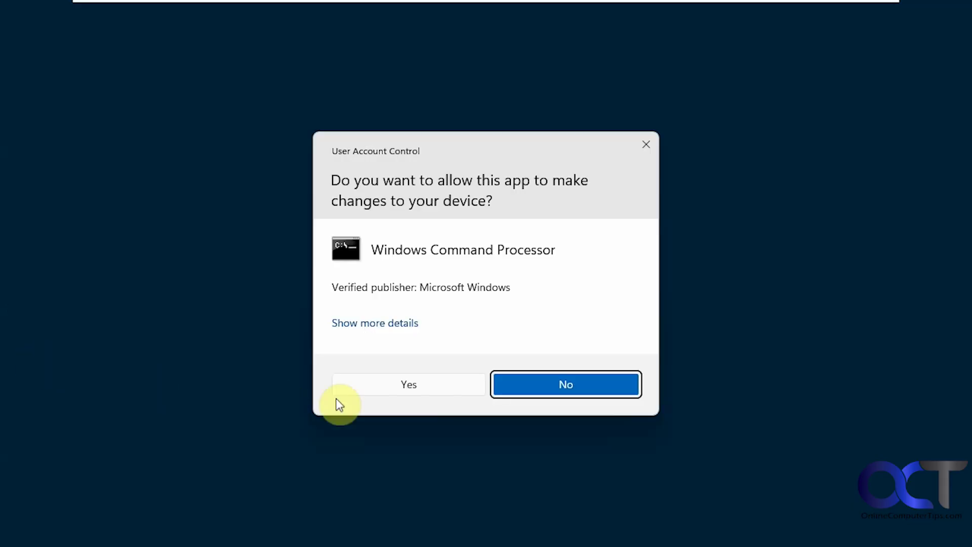
left_click(405, 386)
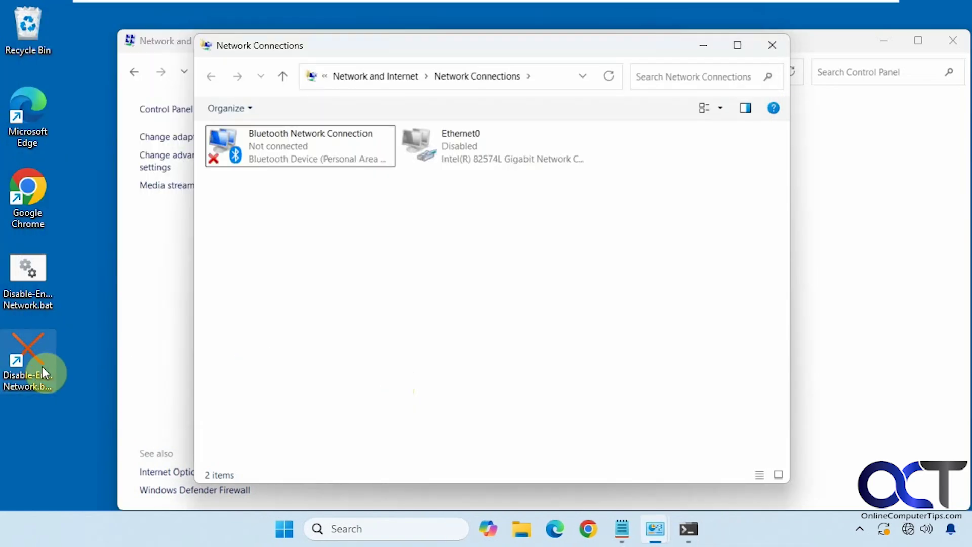
Run the red X shortcut again and approve UAC to re-enable Ethernet0.
left_click(33, 370)
double_click(33, 371)
left_click(382, 393)
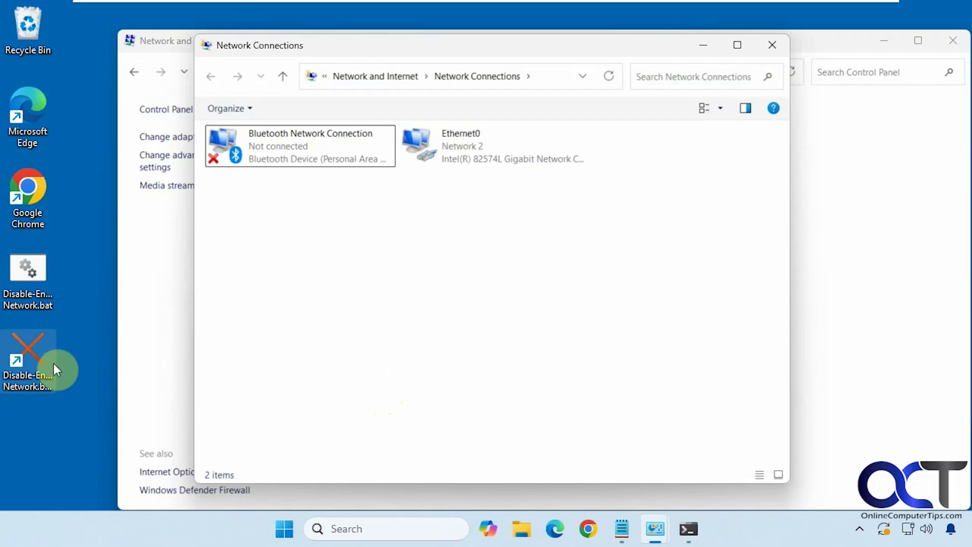
Bring the Disable-Enable Network.bat script forward in Notepad and deselect the Ethernet0 text.
left_click(622, 529)
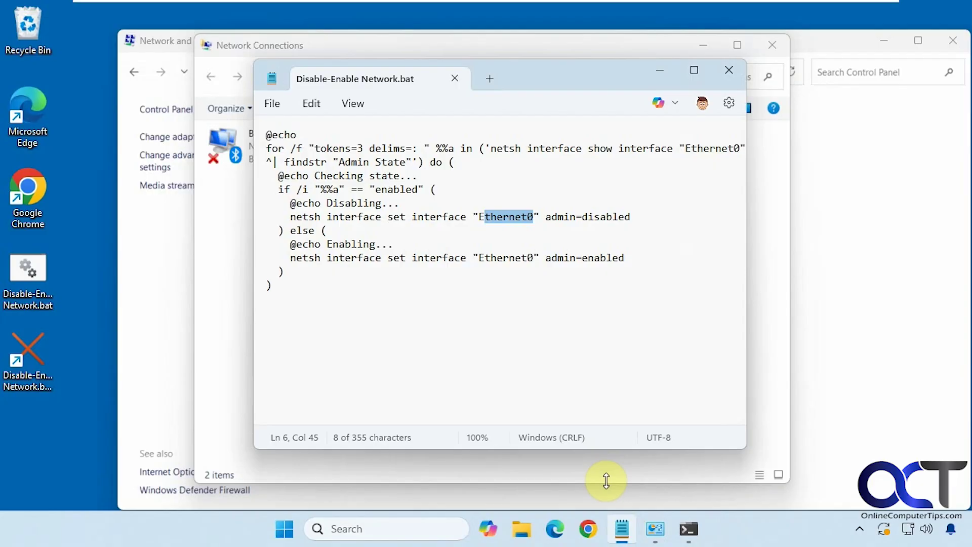
left_click(483, 348)
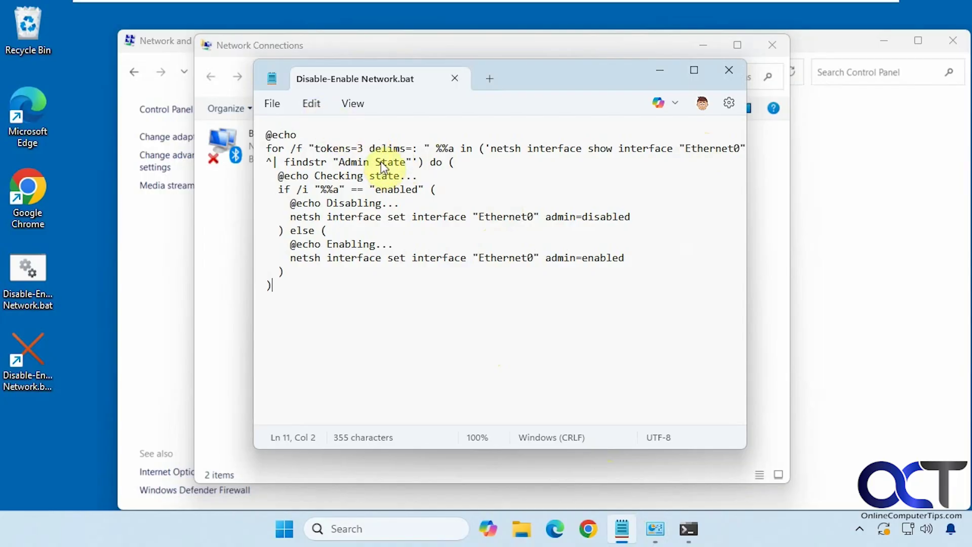
Verify Run as administrator is still enabled in the shortcut's Advanced Properties, then cancel.
right_click(31, 358)
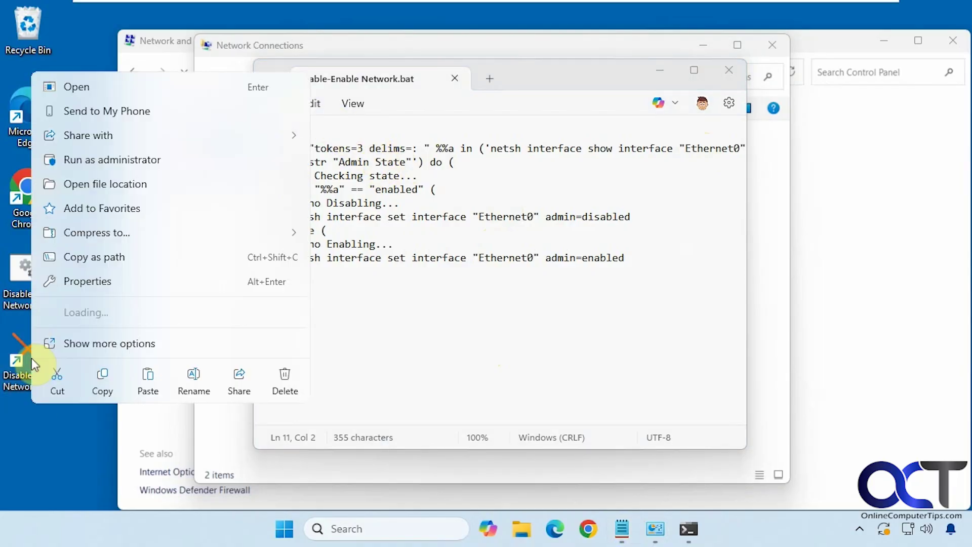
left_click(81, 282)
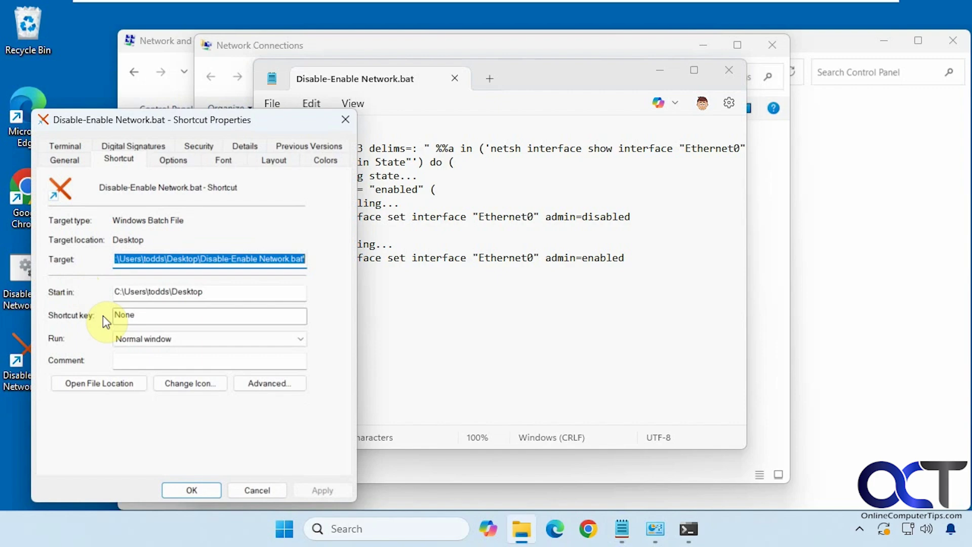
left_click(270, 383)
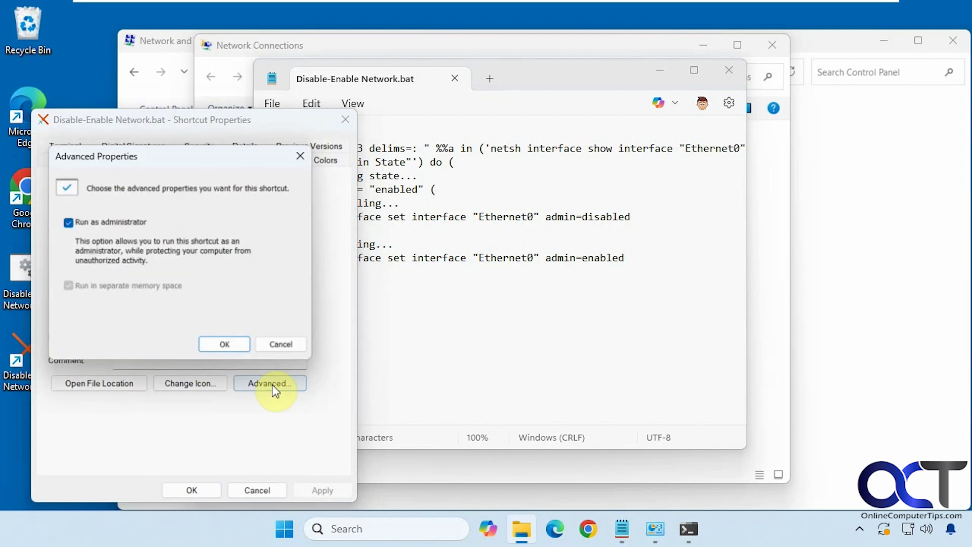
left_click(280, 347)
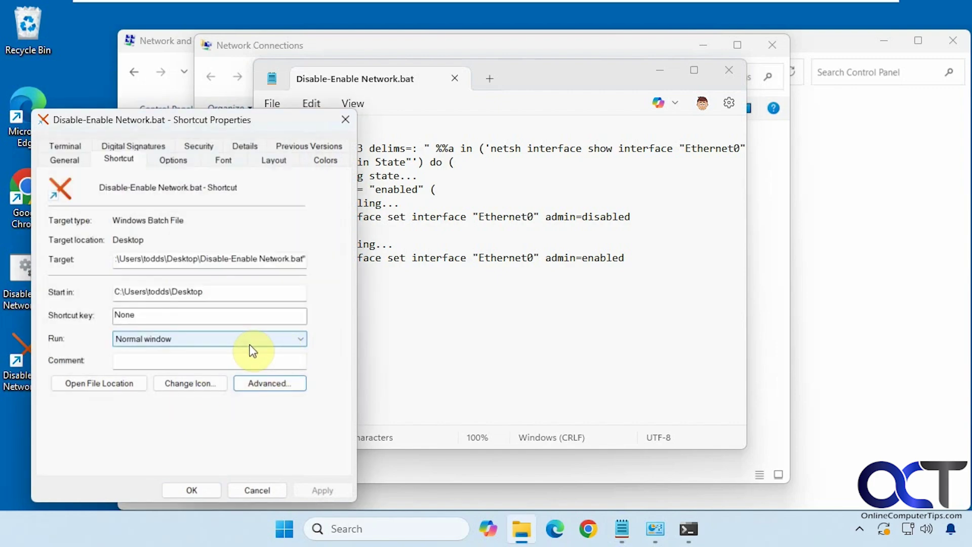